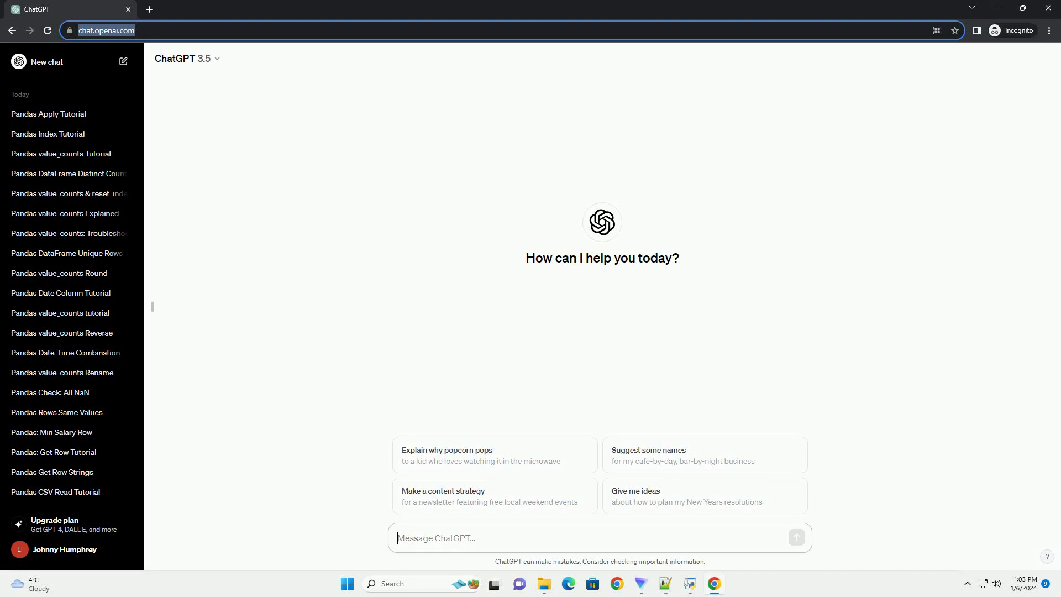
# Paste and send the prompt requesting a pandas closest-row-to-a-value tutorial with code.
pyautogui.write('write an informative tutorial about pandas get row closest to value with code example')
pyautogui.press('Return')
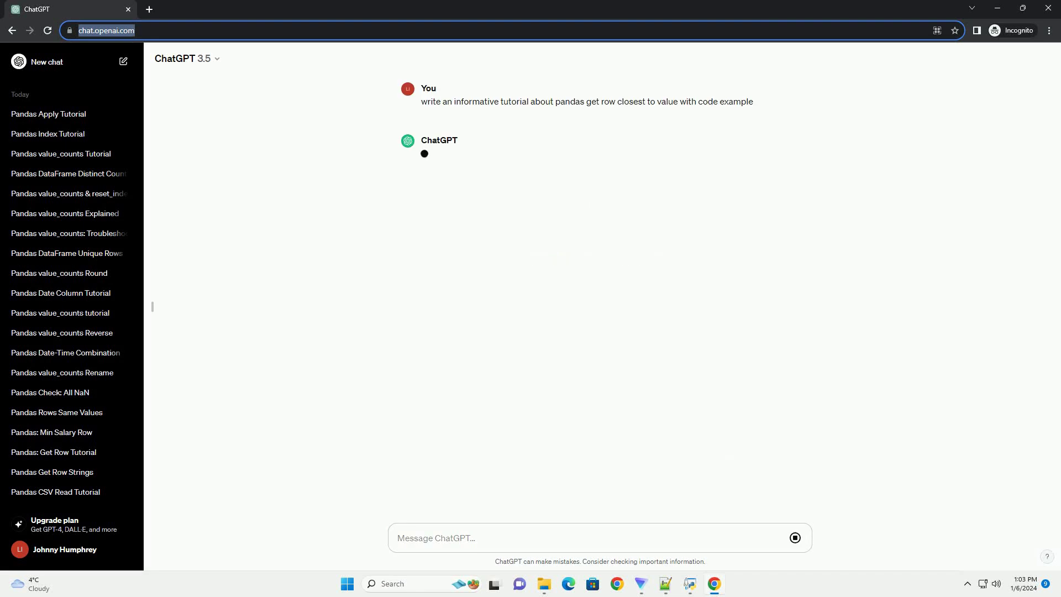